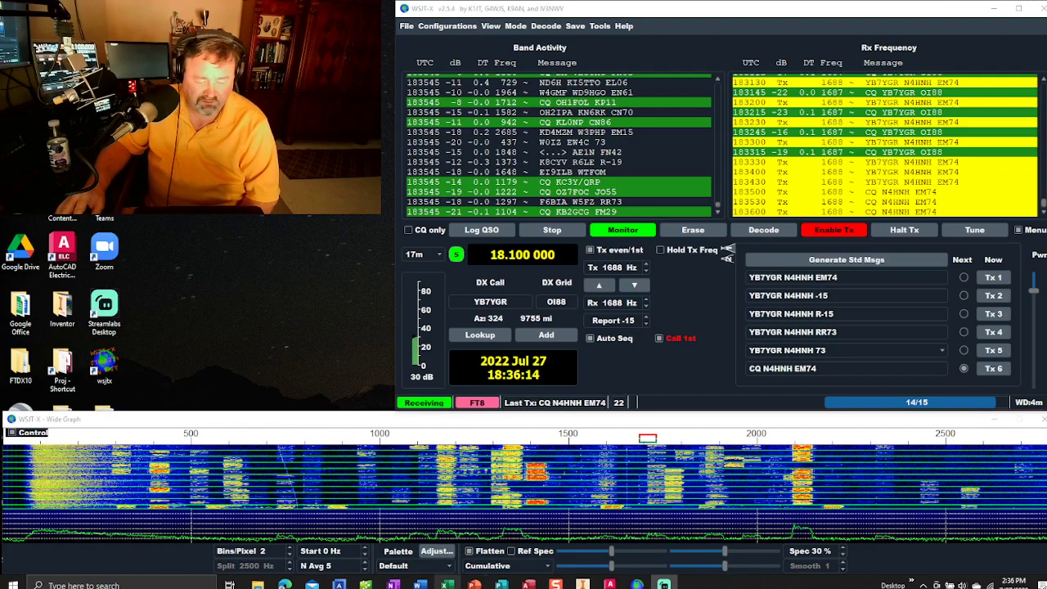
Skim the document on configuring the Yaesu FTdx10 for PSK/DATA in Word, and return to WSJT-X
{"action": "left_click", "coordinate": [419, 585]}
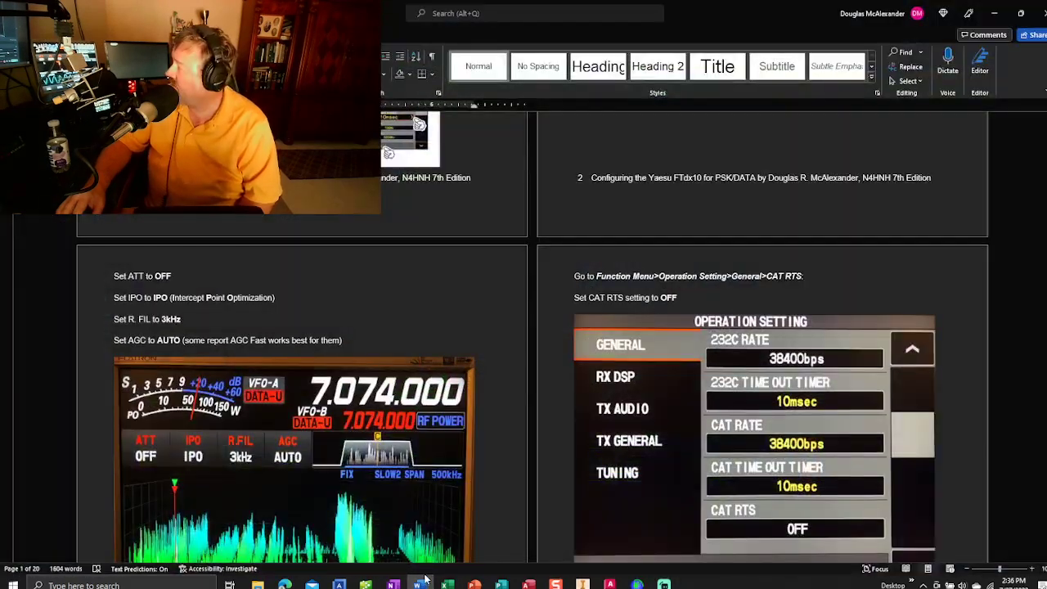
{"action": "scroll", "coordinate": [598, 388], "scroll_direction": "down", "scroll_amount": 20}
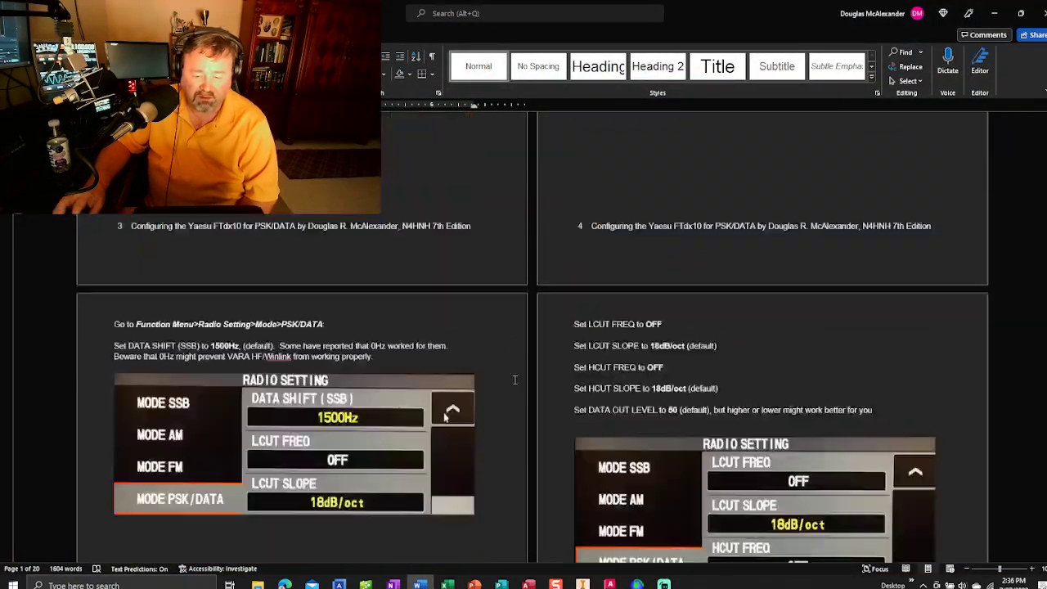
{"action": "scroll", "coordinate": [598, 388], "scroll_direction": "down", "scroll_amount": 10}
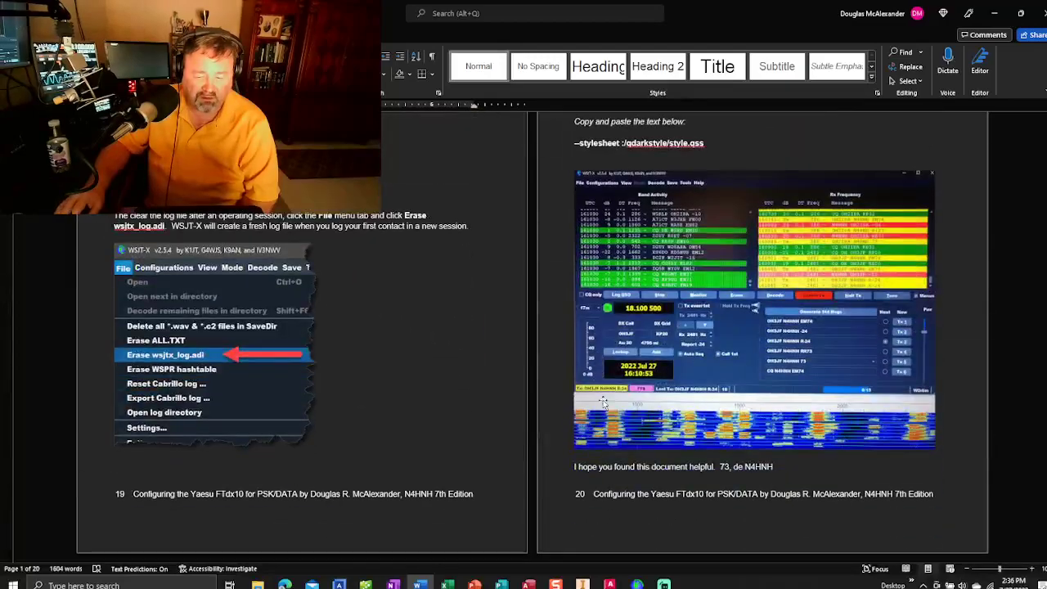
{"action": "scroll", "coordinate": [717, 398], "scroll_direction": "up", "scroll_amount": 3}
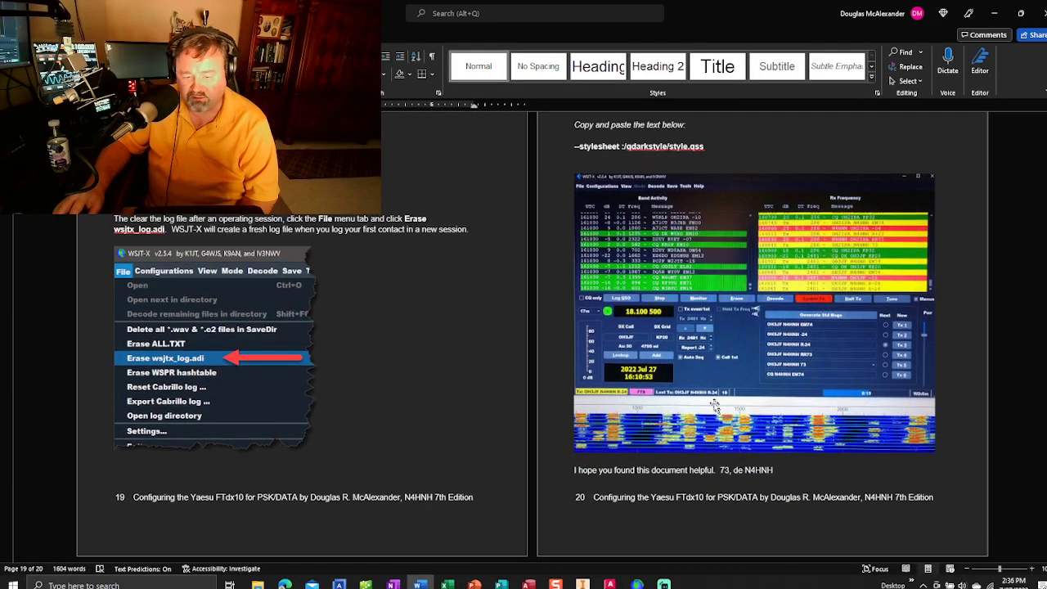
{"action": "scroll", "coordinate": [717, 399], "scroll_direction": "up", "scroll_amount": 15}
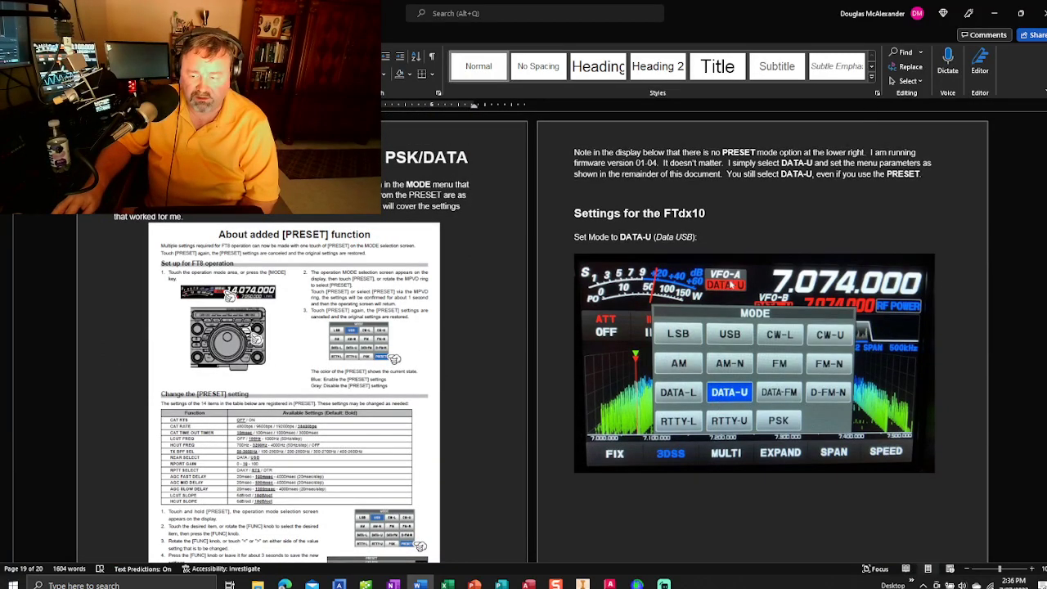
{"action": "left_click", "coordinate": [994, 14]}
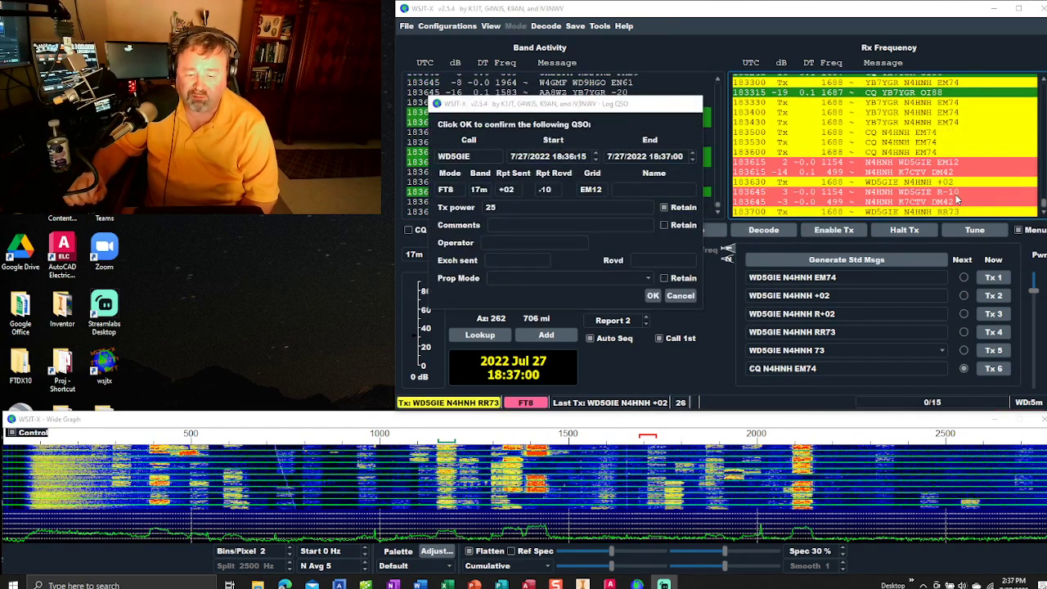
Review the comment and transmit power fields of the log entry and log the contact with the station in grid EM12
{"action": "left_click", "coordinate": [527, 226]}
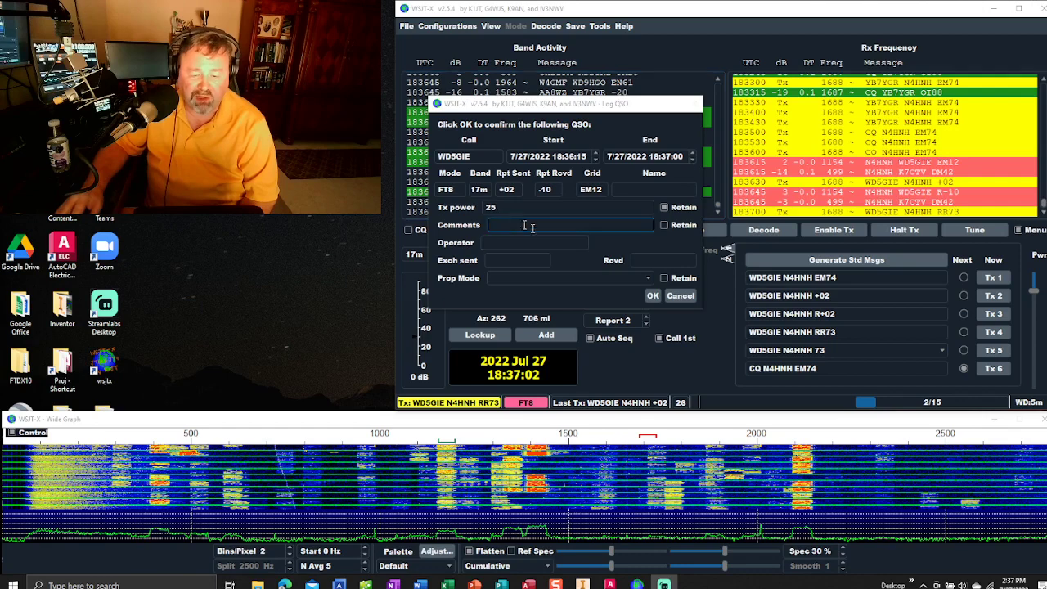
{"action": "left_click", "coordinate": [498, 207]}
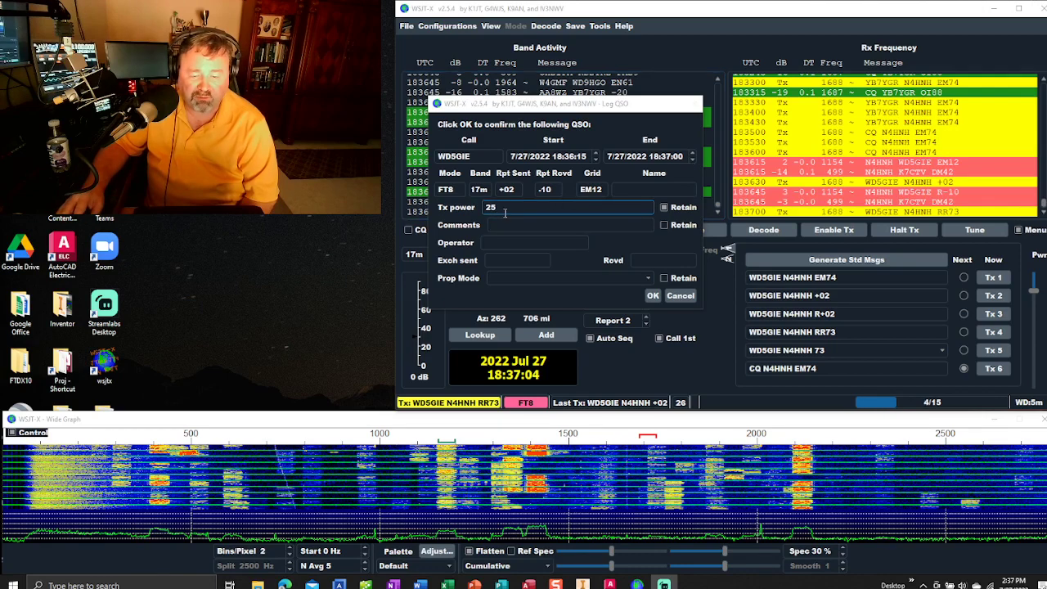
{"action": "left_click", "coordinate": [653, 296]}
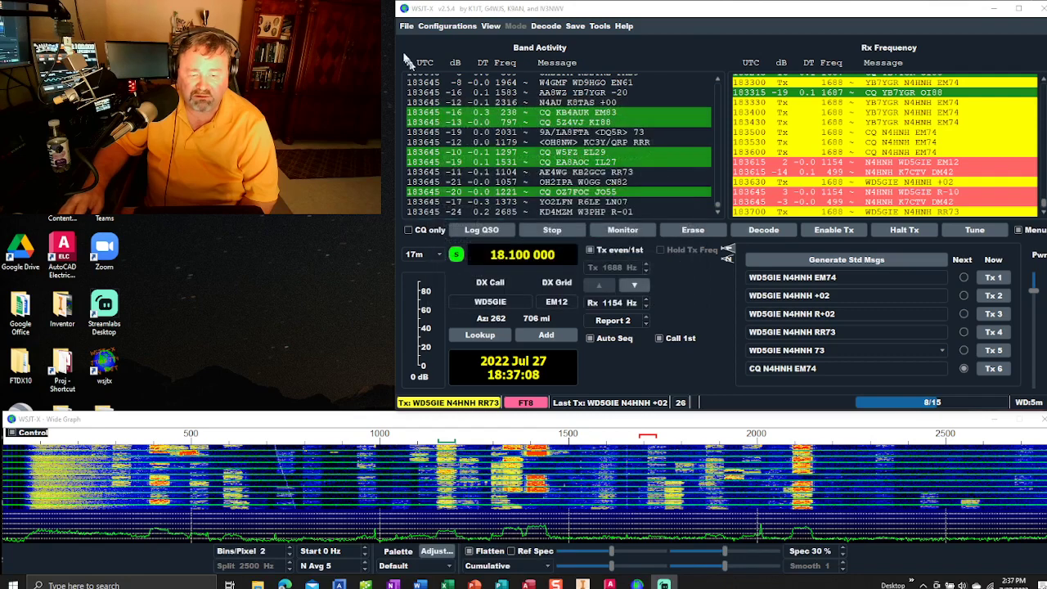
Check the QSO logging options in the Reporting settings and leave the settings without changing anything
{"action": "left_click", "coordinate": [407, 25]}
{"action": "left_click", "coordinate": [425, 186]}
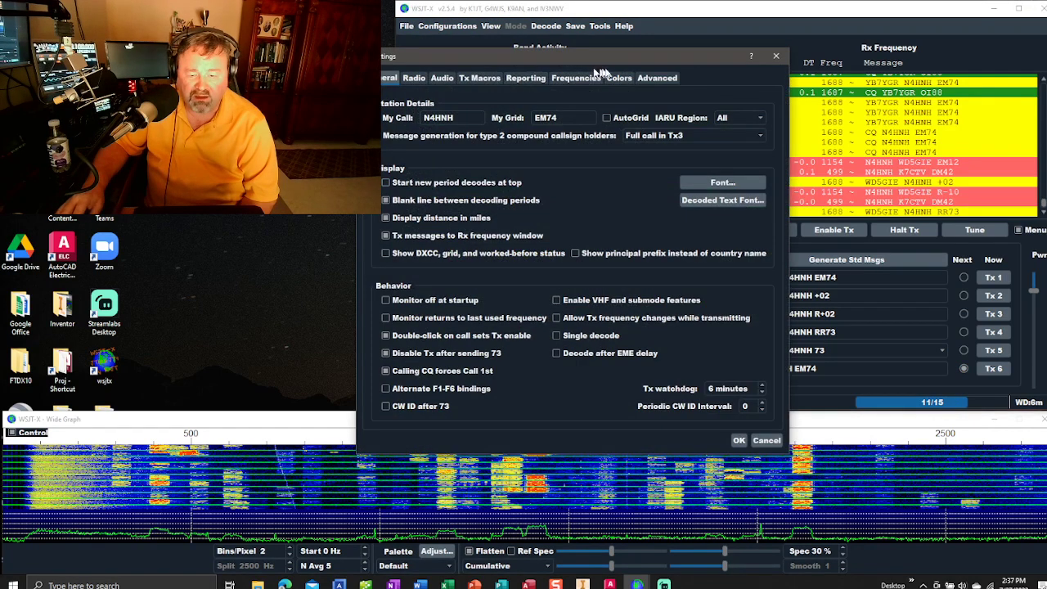
{"action": "left_click", "coordinate": [525, 79]}
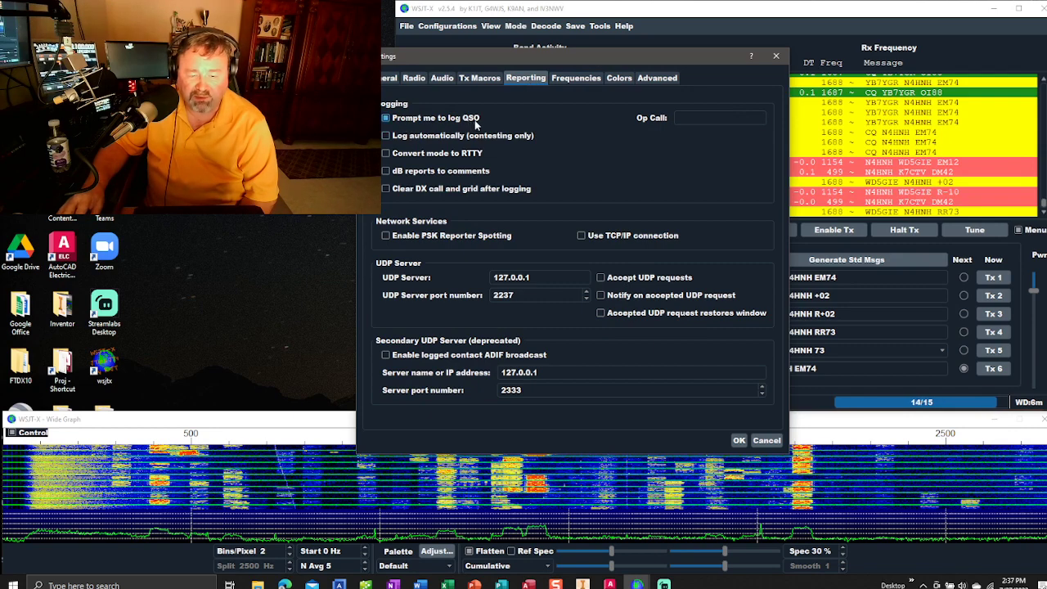
{"action": "left_click", "coordinate": [770, 440]}
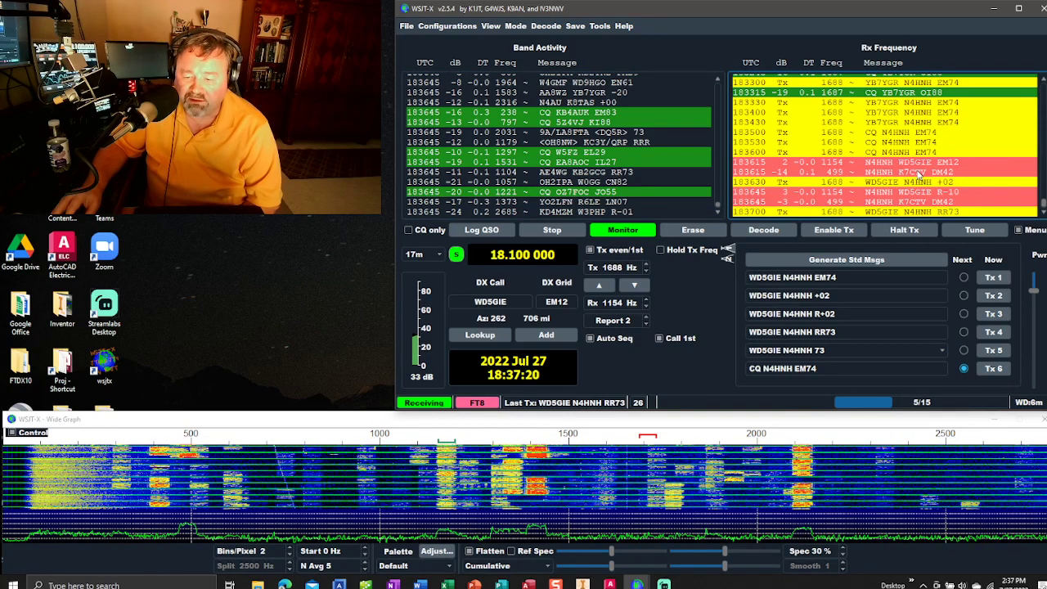
Answer the station in grid DM42 that is calling at 499 Hz
{"action": "double_click", "coordinate": [921, 172]}
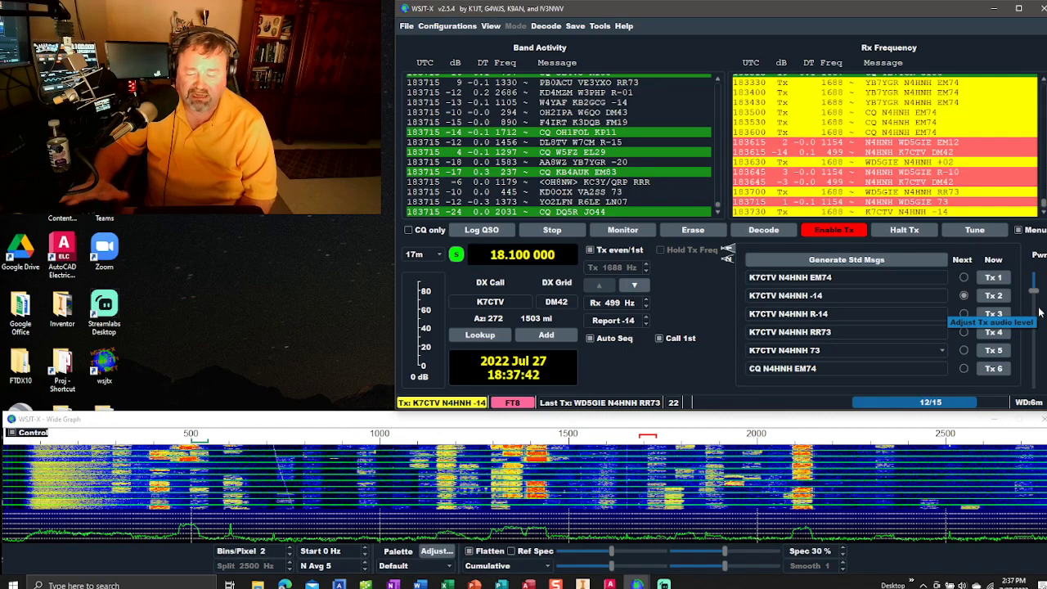
Check the WSJT-X application volume in the Windows sound mixer options and close them
{"action": "left_click", "coordinate": [81, 585]}
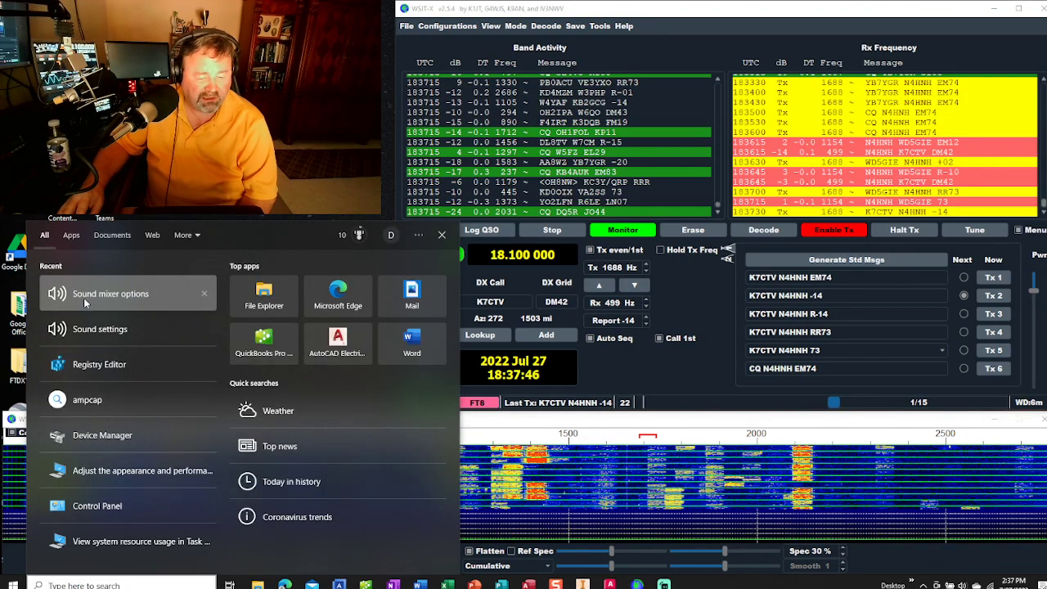
{"action": "left_click", "coordinate": [83, 298]}
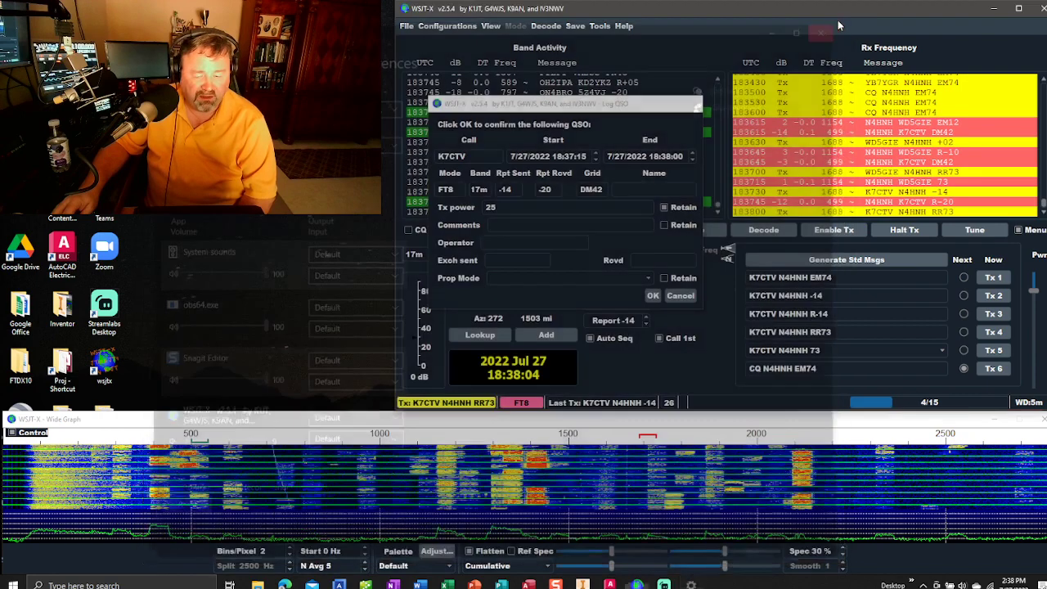
{"action": "left_click", "coordinate": [836, 23]}
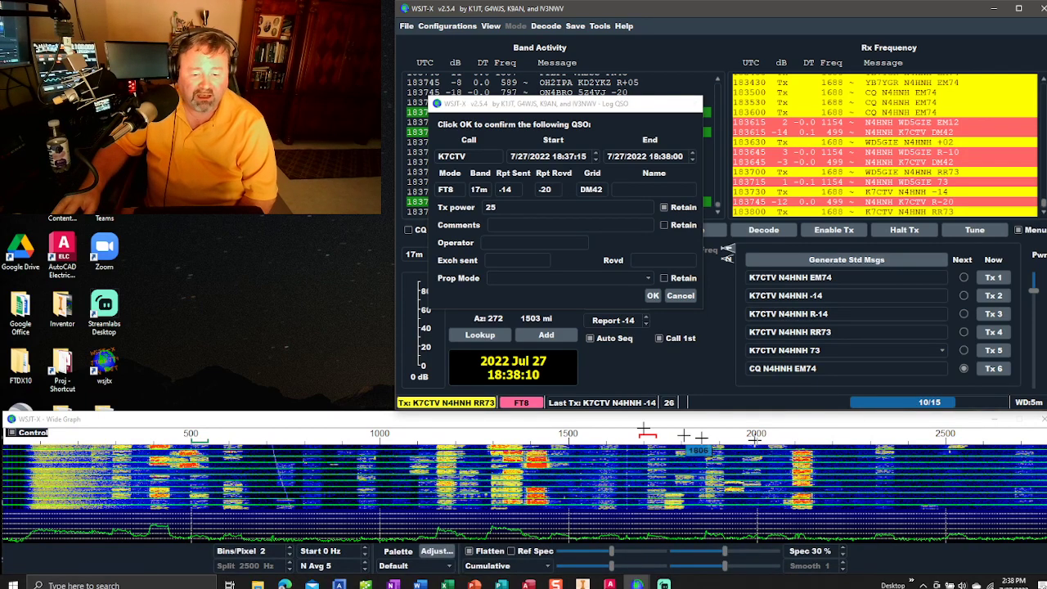
Log the contact with the station in grid DM42 and start transmitting a CQ call on 17 m
{"action": "left_click", "coordinate": [652, 295]}
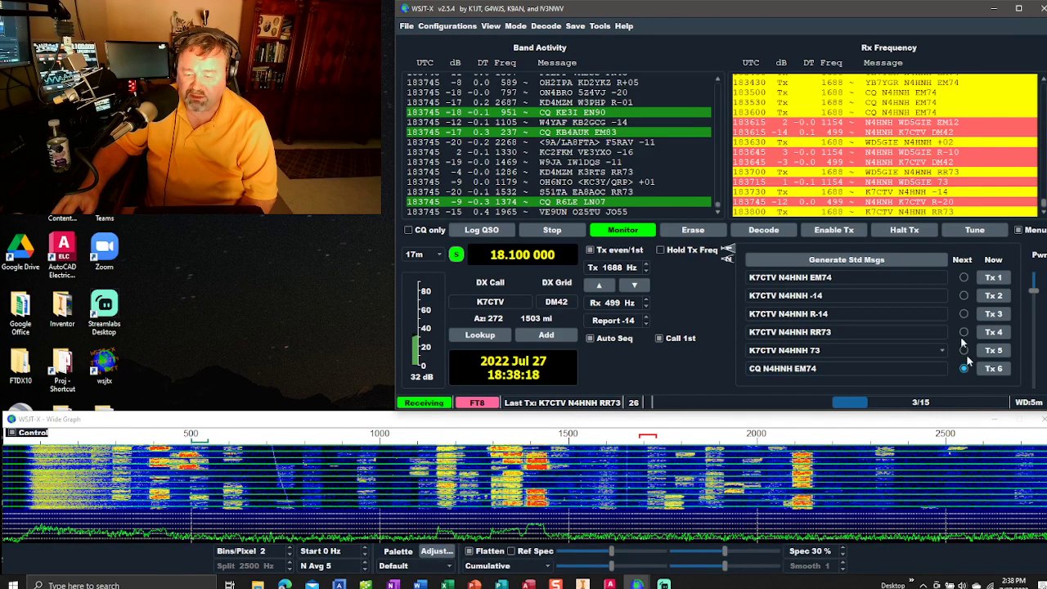
{"action": "left_click", "coordinate": [852, 231]}
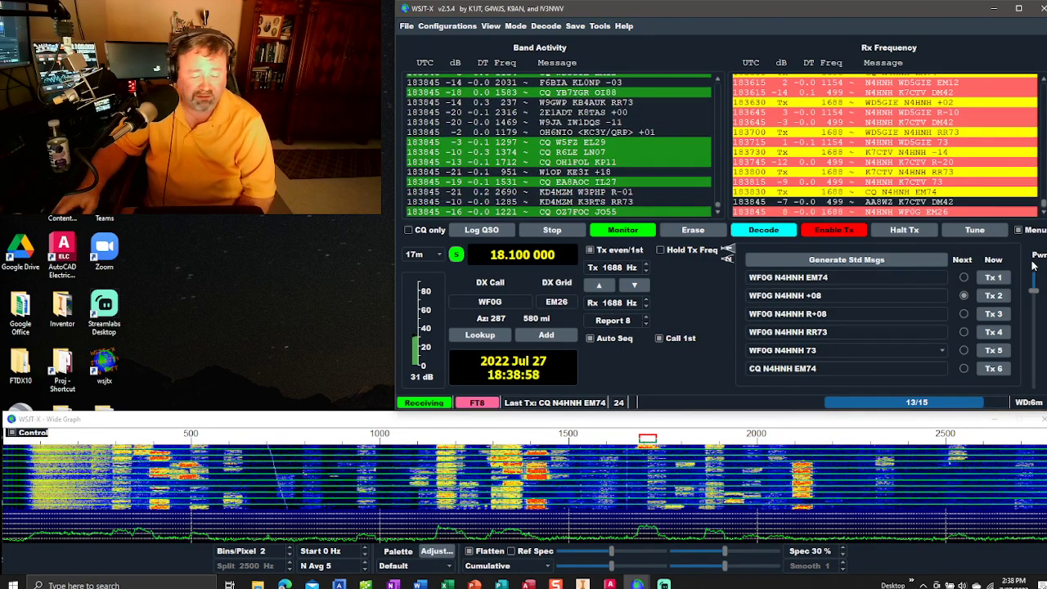
Inspect the WSJT-X volume level in the Windows sound mixer during the transmission and close the mixer
{"action": "left_click", "coordinate": [155, 579]}
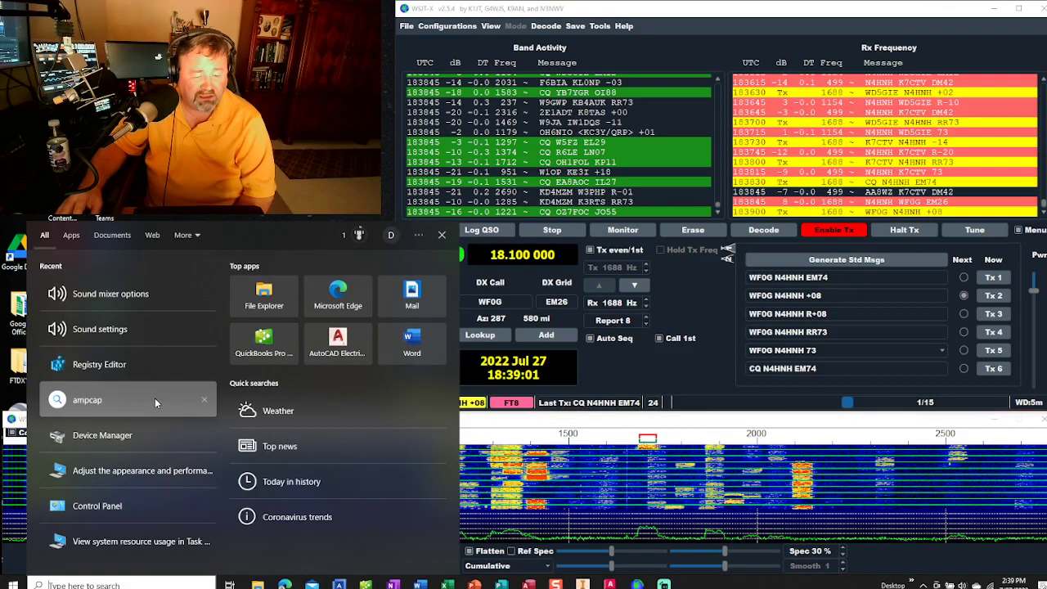
{"action": "left_click", "coordinate": [137, 300]}
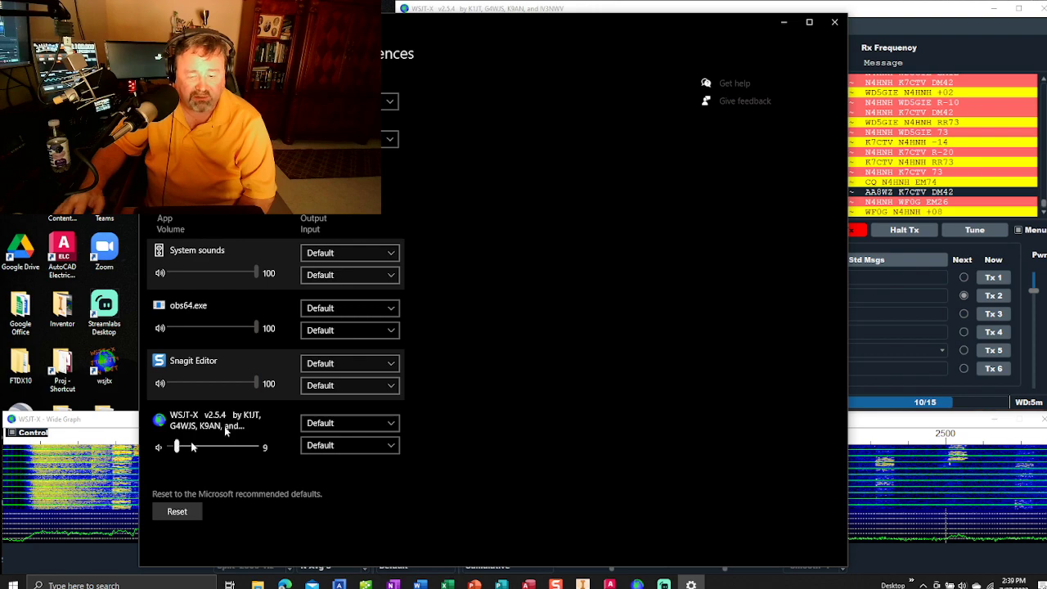
{"action": "left_click", "coordinate": [834, 22]}
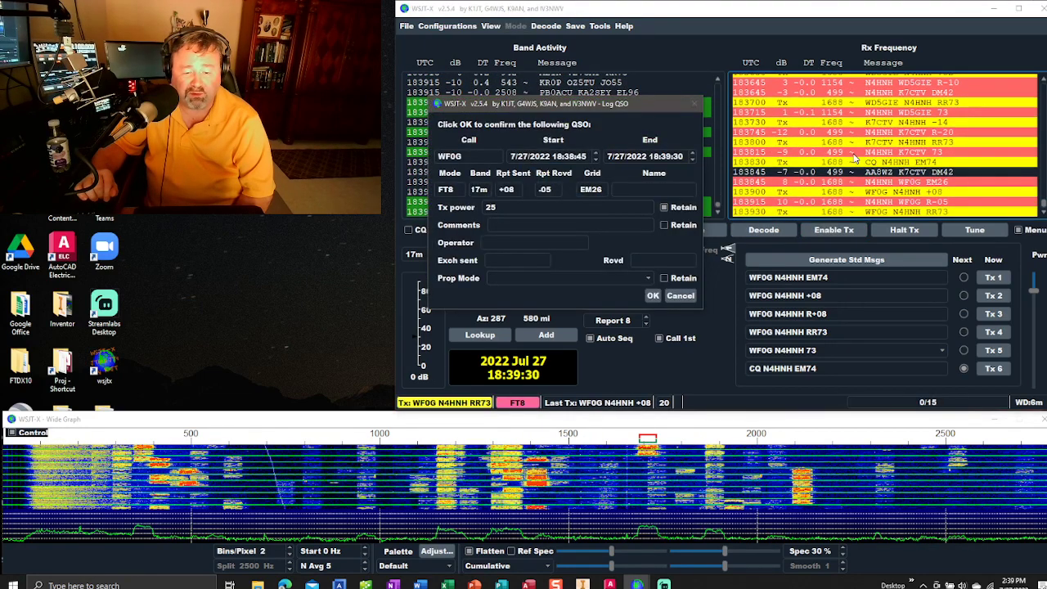
Log the contact with the station in grid EM26 and call that station again with the transmit audio level raised
{"action": "left_click", "coordinate": [653, 296]}
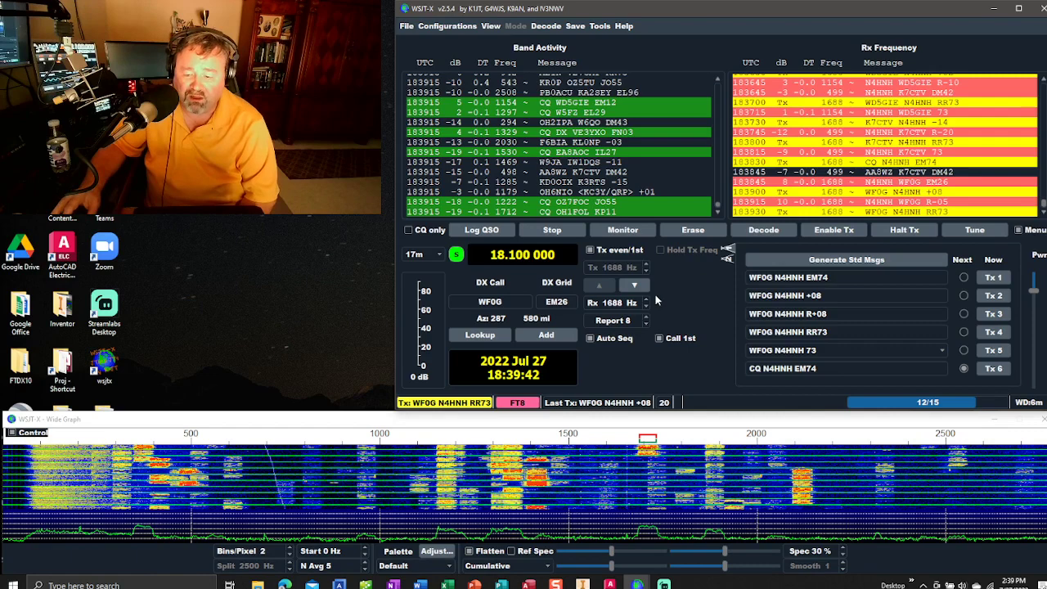
{"action": "double_click", "coordinate": [888, 188]}
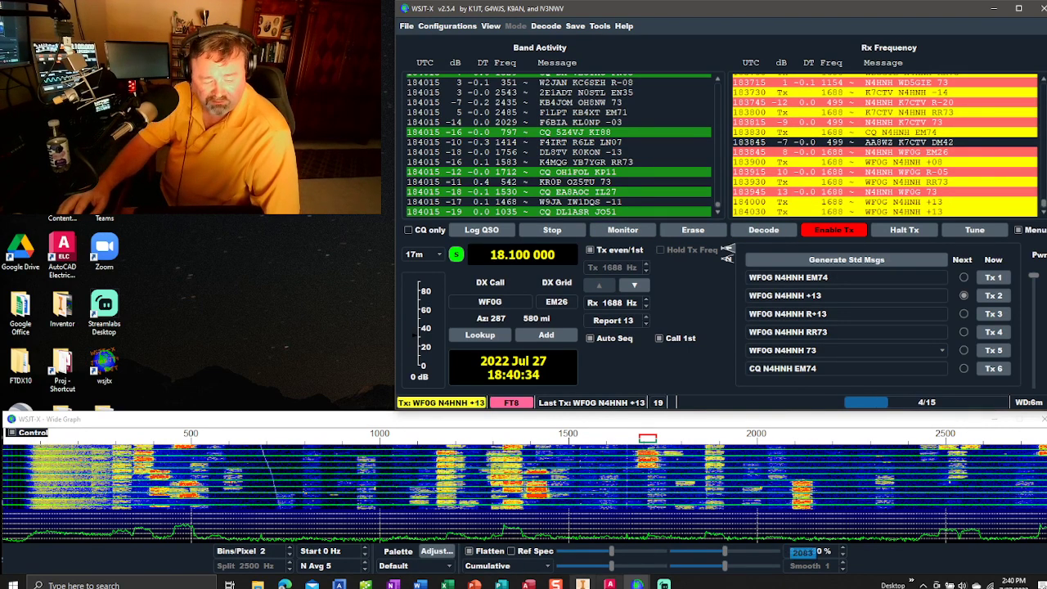
Check the WSJT-X volume in the Windows sound mixer during the repeat call and close the mixer
{"action": "left_click", "coordinate": [85, 582]}
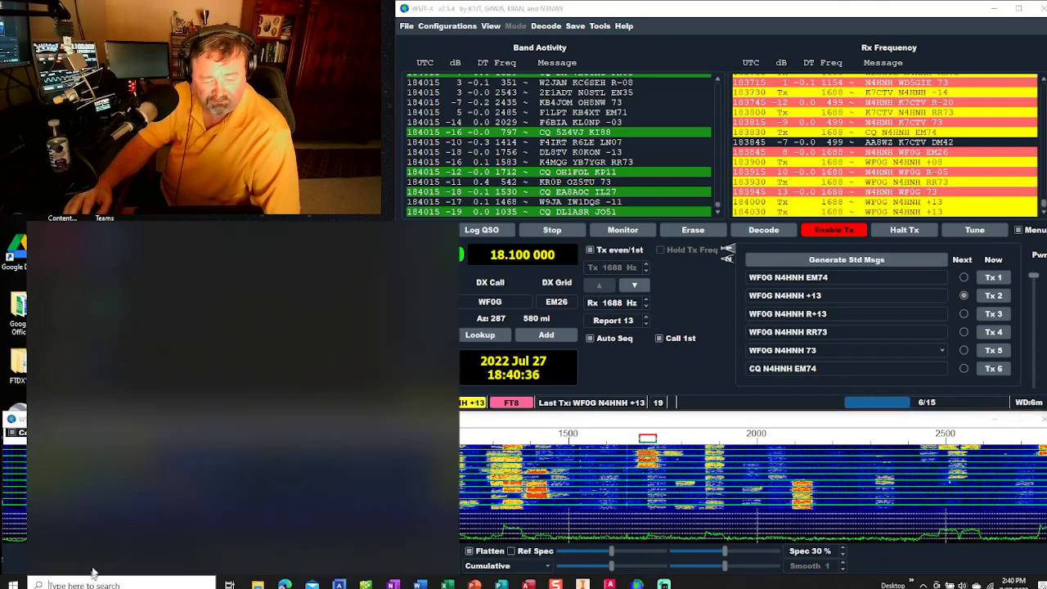
{"action": "left_click", "coordinate": [165, 289]}
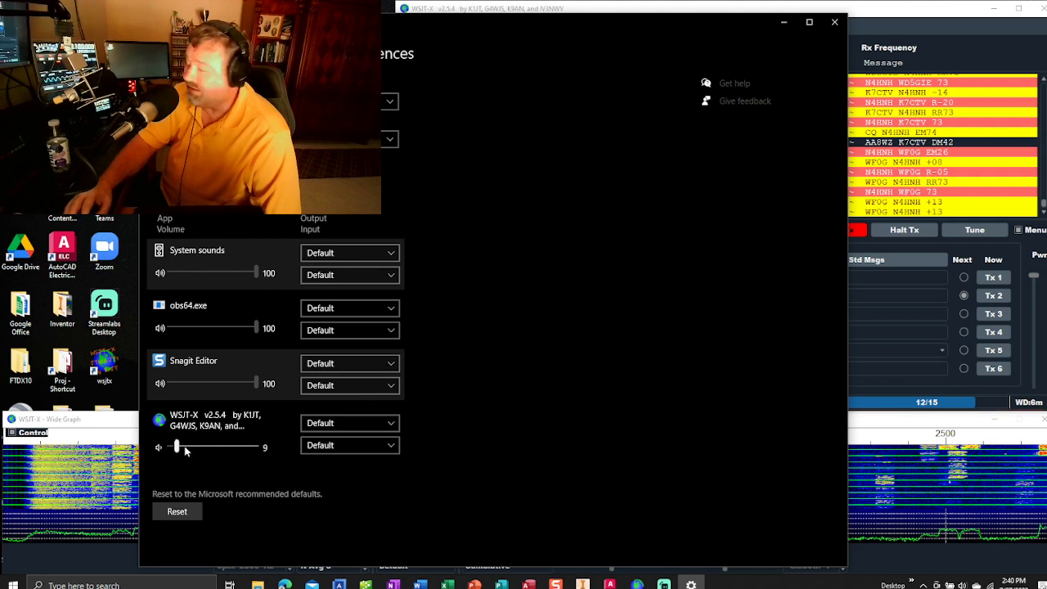
{"action": "left_click", "coordinate": [834, 23]}
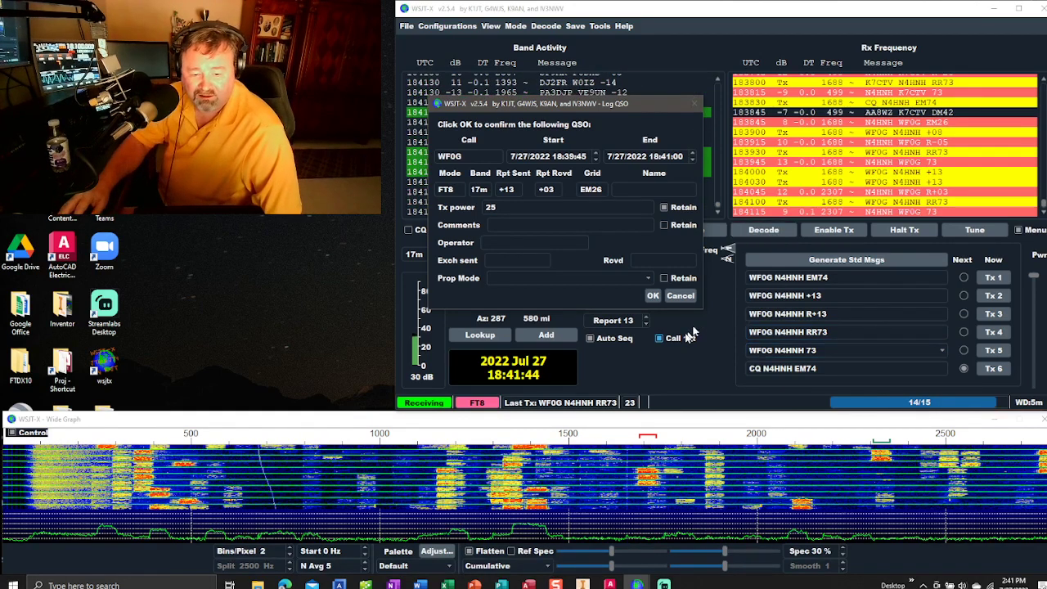
Log the repeat contact with the EM26 station, and call CQ to work and log the station in grid EN26
{"action": "left_click", "coordinate": [652, 298]}
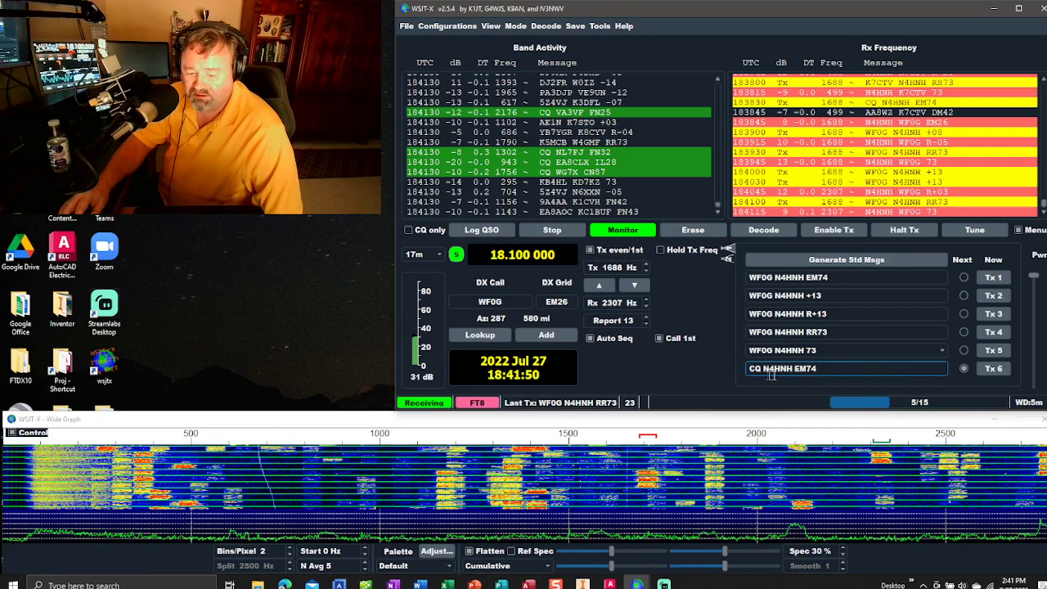
{"action": "left_click", "coordinate": [822, 230]}
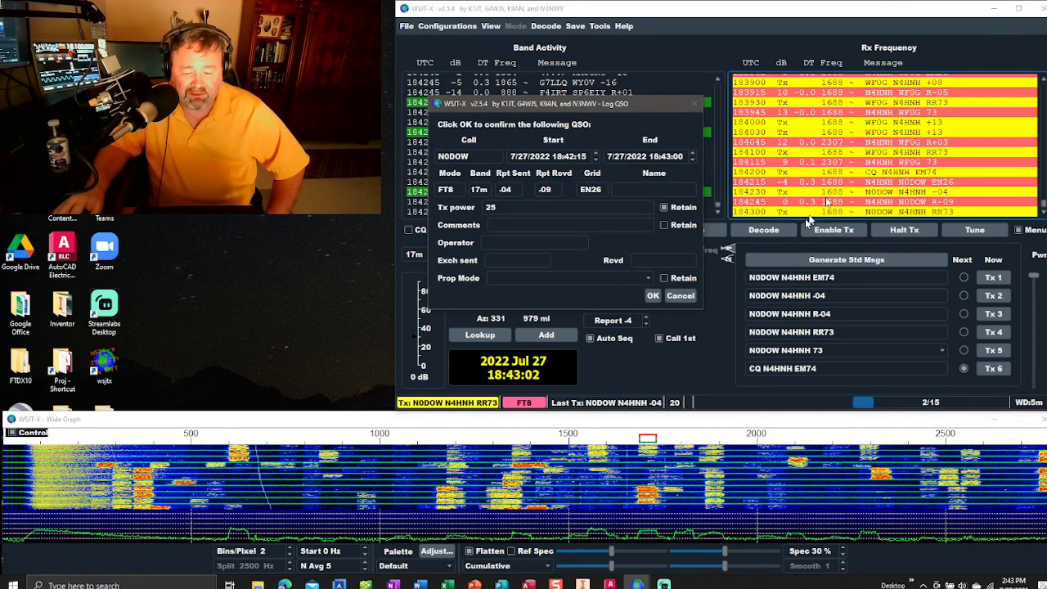
{"action": "left_click", "coordinate": [652, 296]}
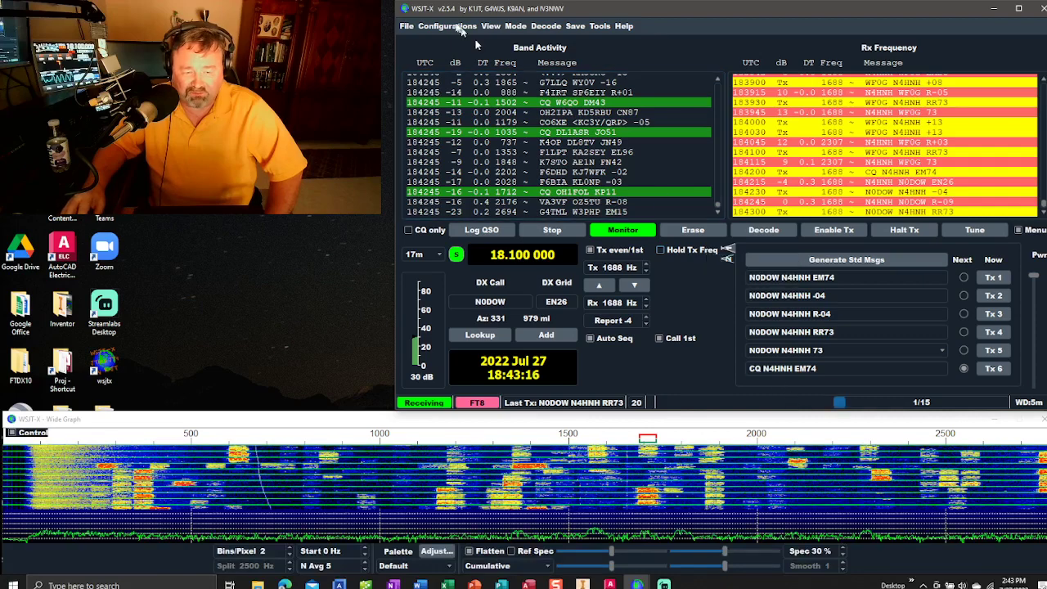
Examine the application font, style and size choices in the General settings and cancel the font selection
{"action": "left_click", "coordinate": [407, 27]}
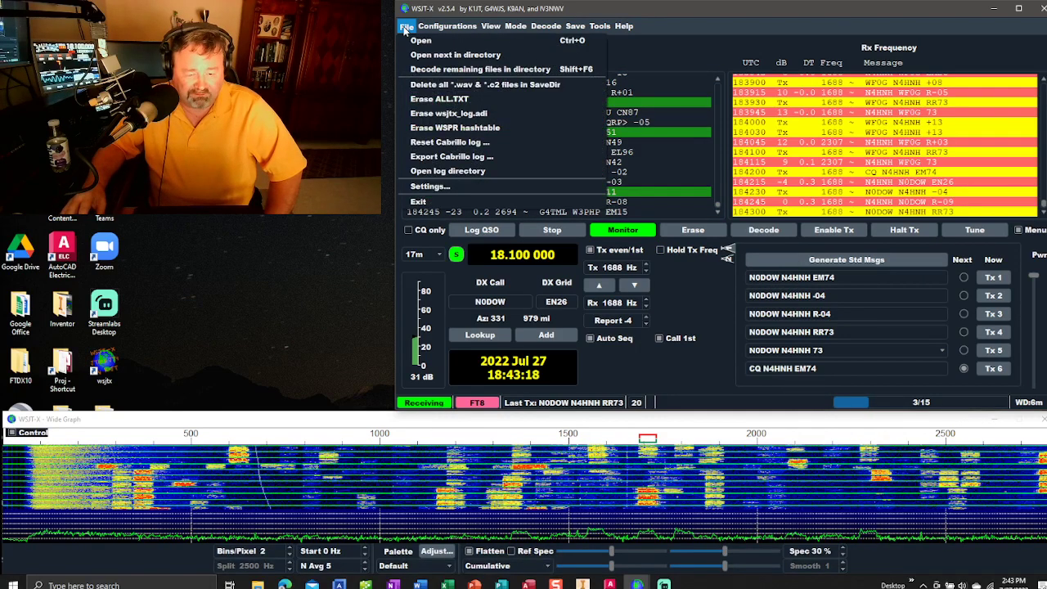
{"action": "left_click", "coordinate": [465, 187]}
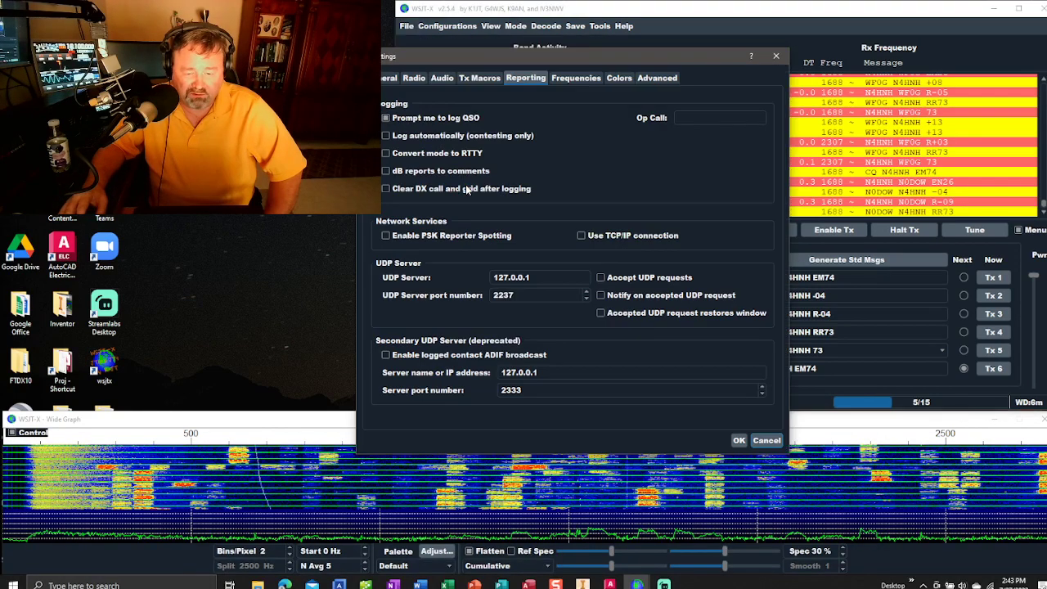
{"action": "left_click", "coordinate": [388, 77]}
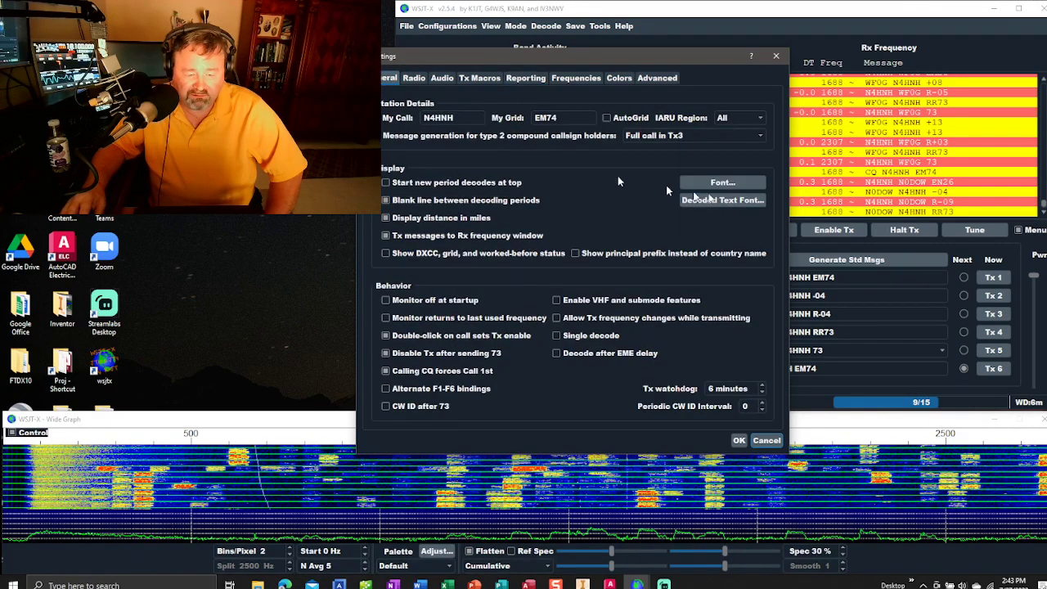
{"action": "left_click", "coordinate": [730, 185]}
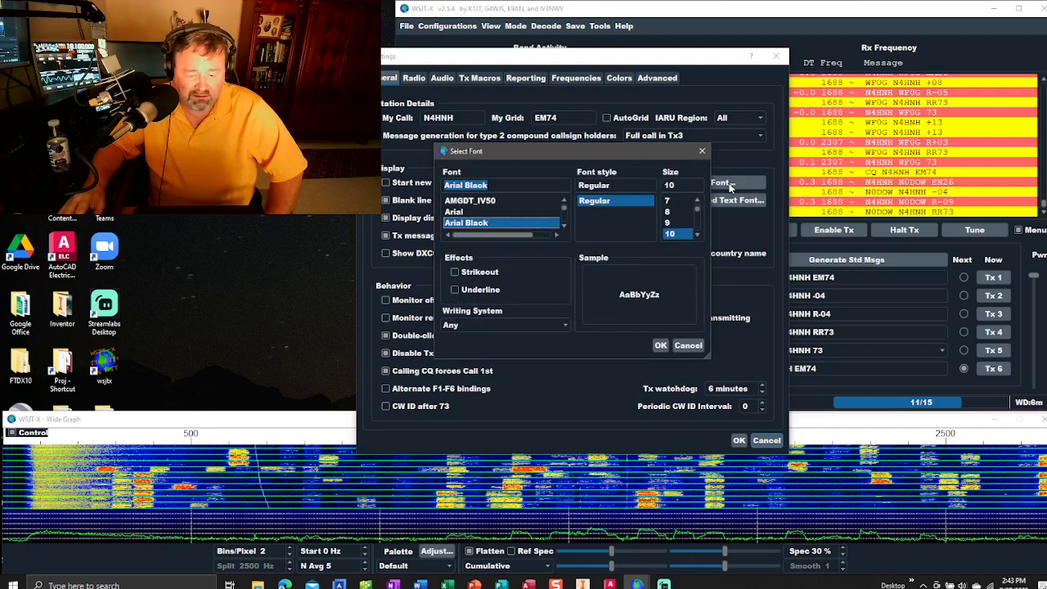
{"action": "left_click", "coordinate": [597, 205]}
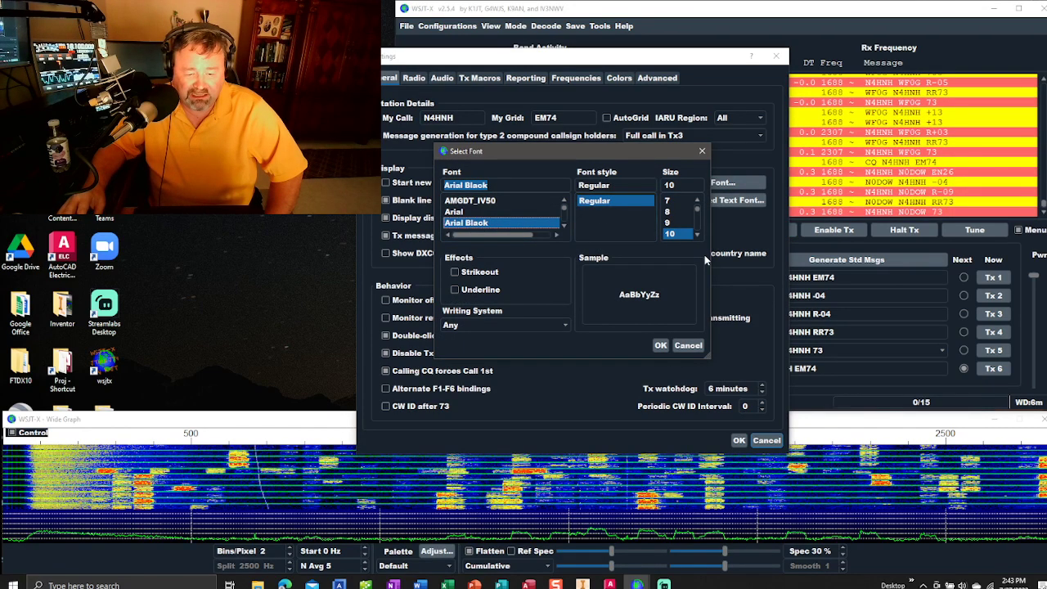
{"action": "left_click", "coordinate": [689, 346]}
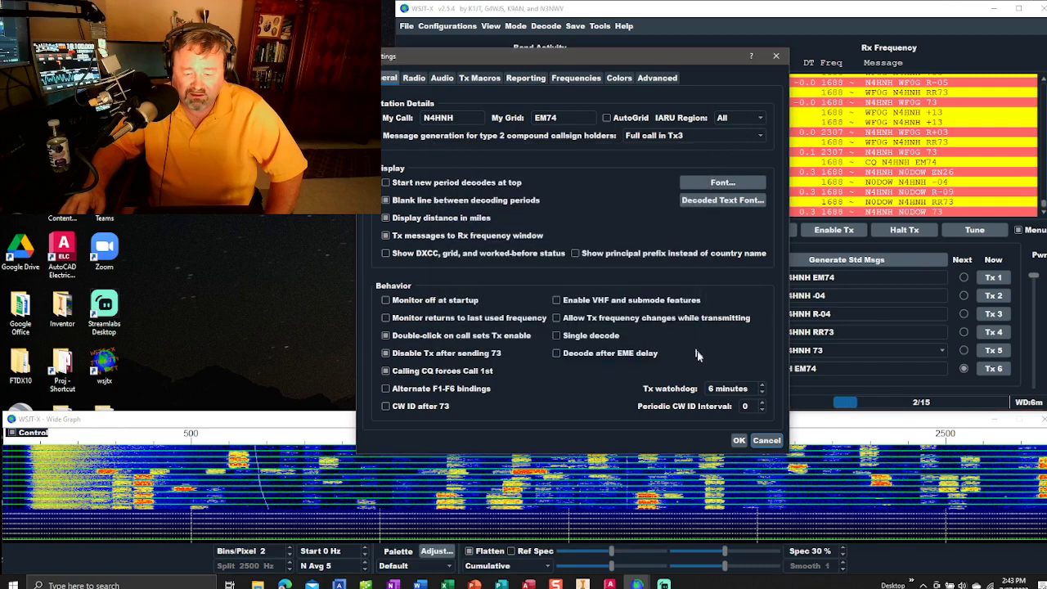
Close and reopen the settings, and examine the decode highlighting colors from My Call in message through Transmitted message
{"action": "left_click", "coordinate": [767, 441]}
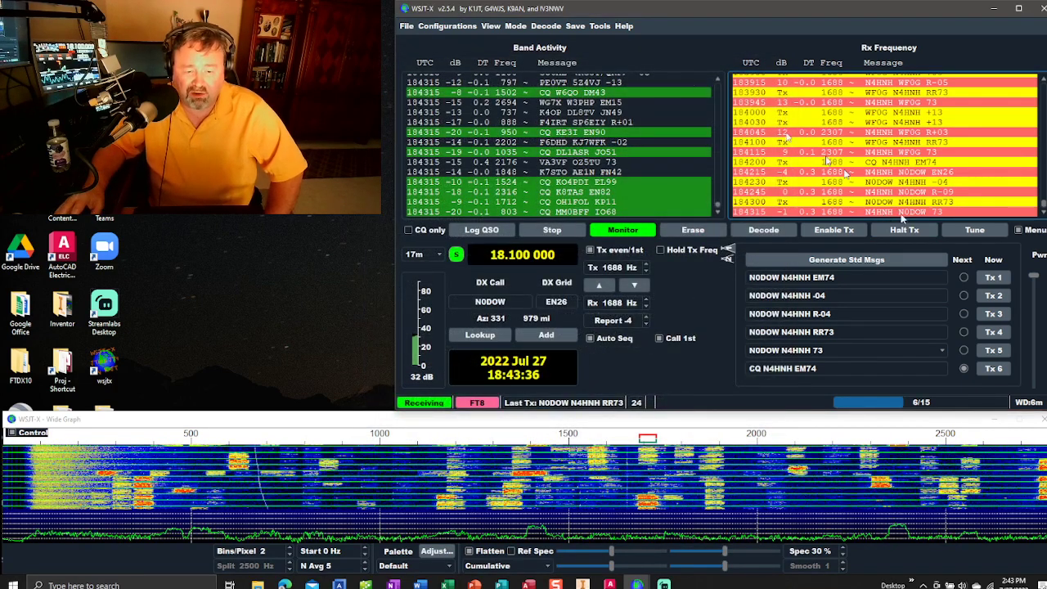
{"action": "left_click", "coordinate": [406, 26]}
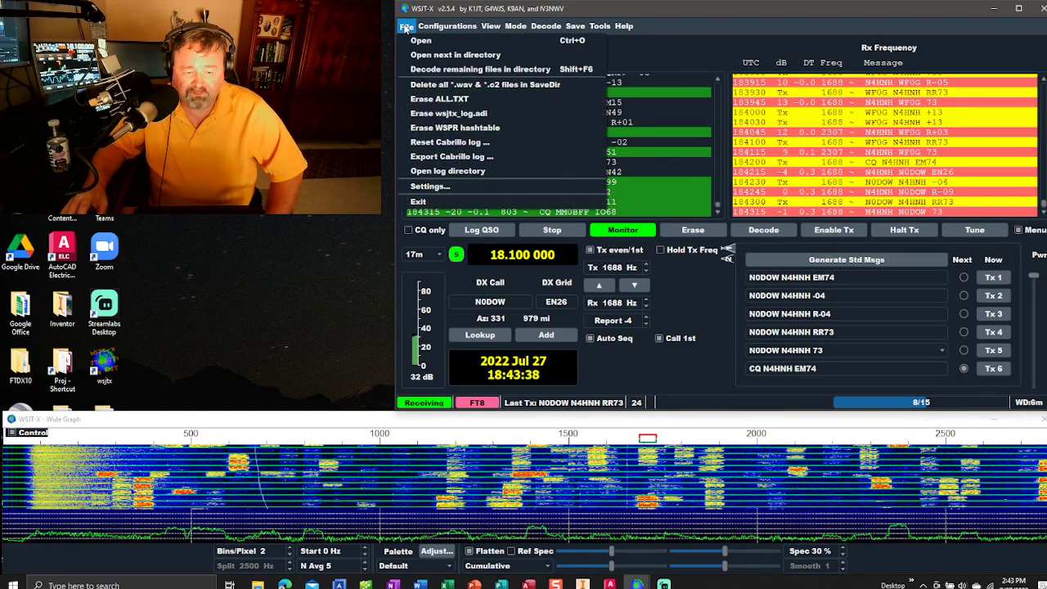
{"action": "left_click", "coordinate": [442, 187]}
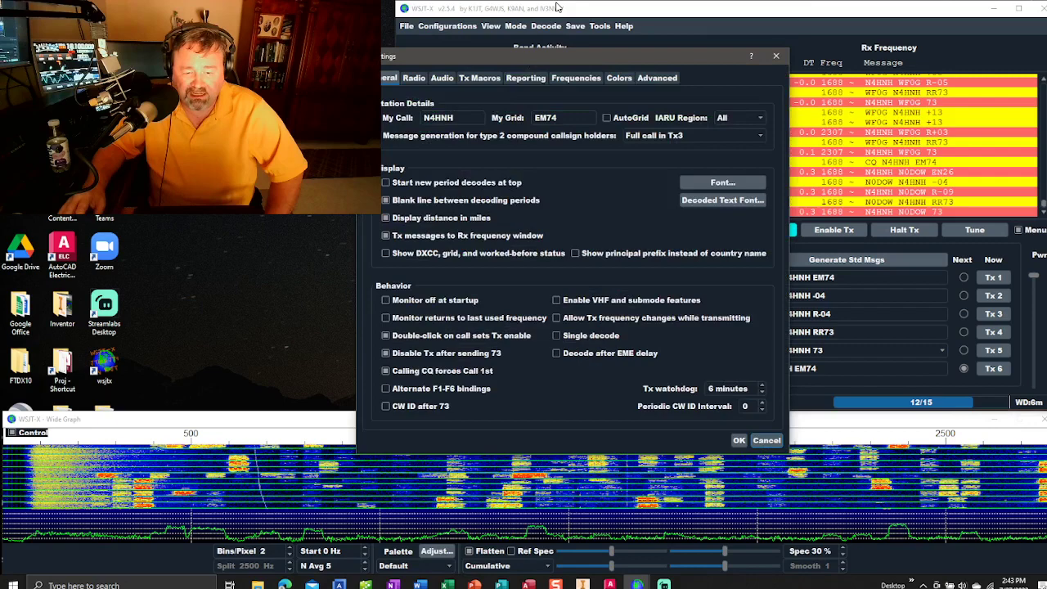
{"action": "left_click", "coordinate": [616, 80]}
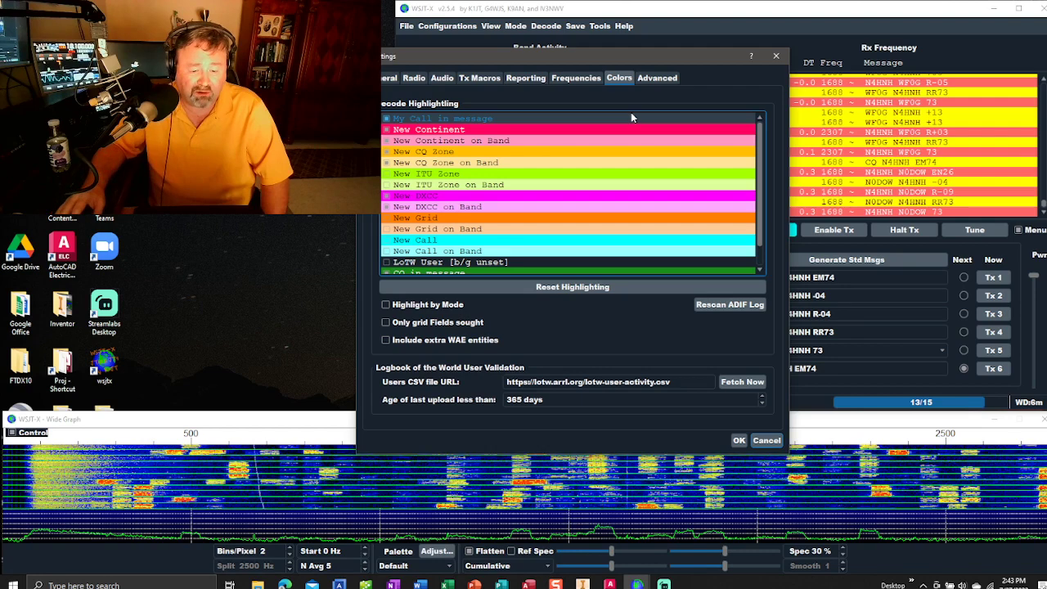
{"action": "left_click", "coordinate": [636, 183]}
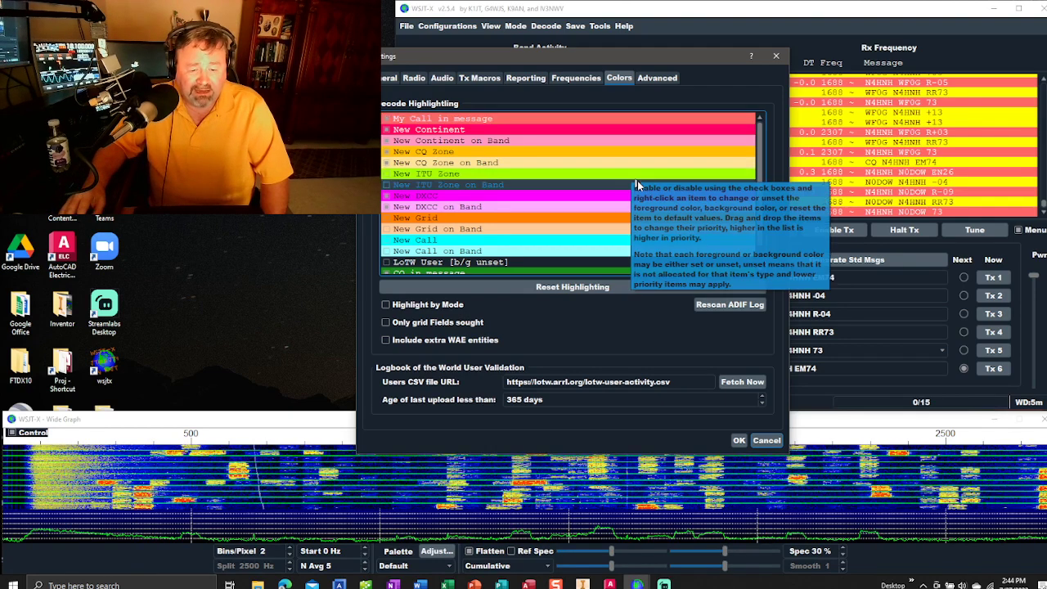
{"action": "scroll", "coordinate": [531, 202], "scroll_direction": "down", "scroll_amount": 1}
{"action": "left_click", "coordinate": [548, 196]}
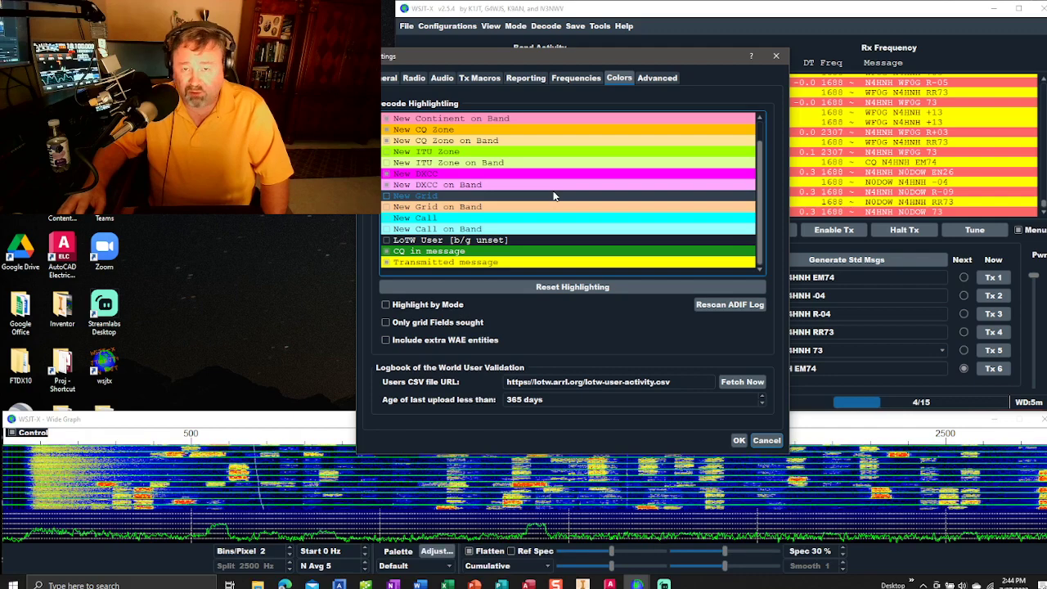
{"action": "left_click_drag", "start_coordinate": [554, 196], "coordinate": [495, 196]}
{"action": "left_click", "coordinate": [454, 262]}
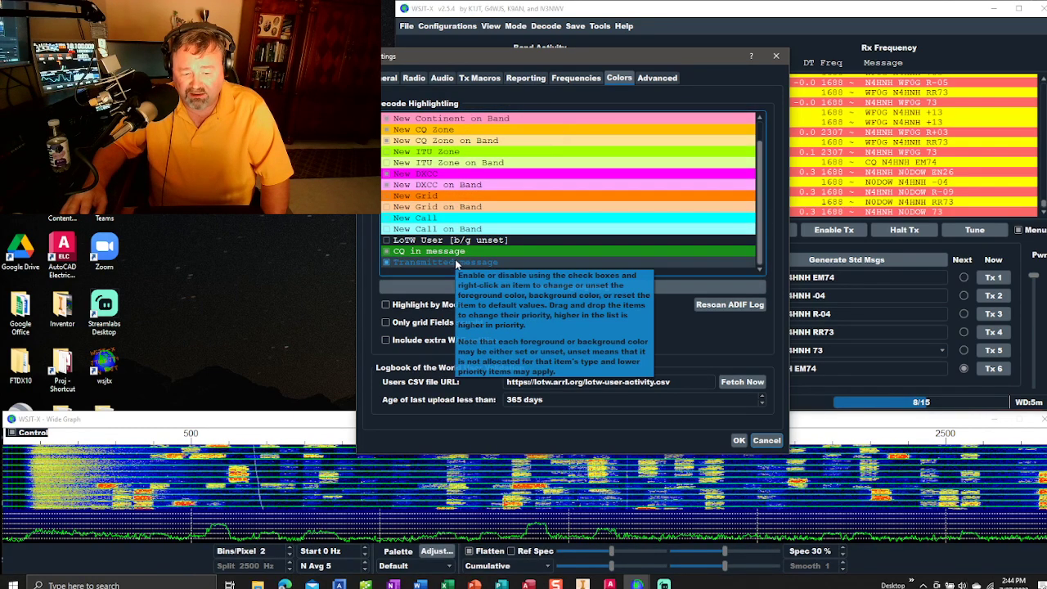
Examine the foreground color choices for the New Call highlight, and cancel both the color selection and the settings
{"action": "right_click", "coordinate": [437, 217]}
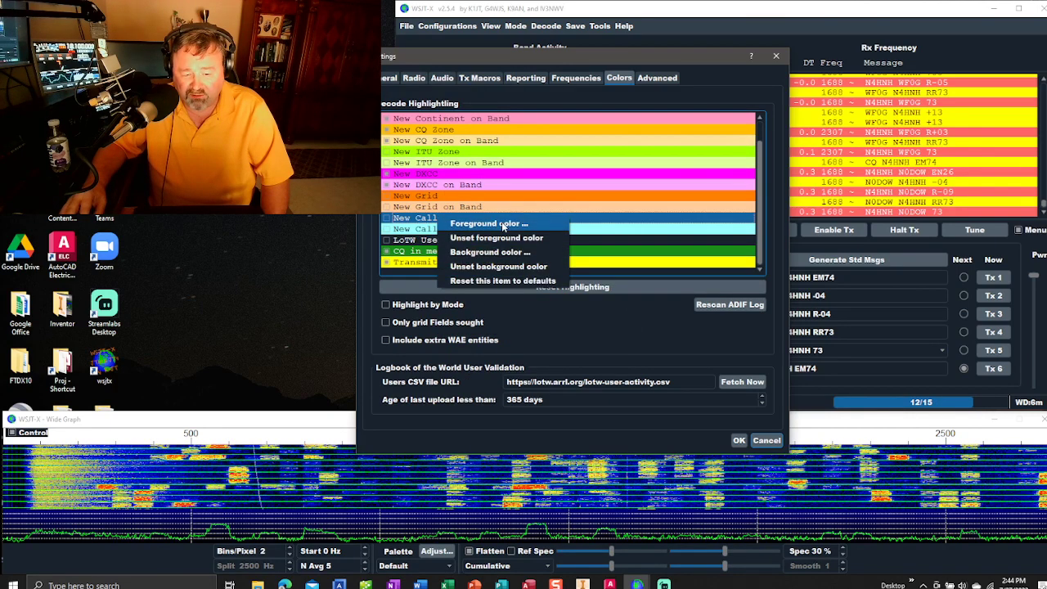
{"action": "left_click", "coordinate": [500, 224]}
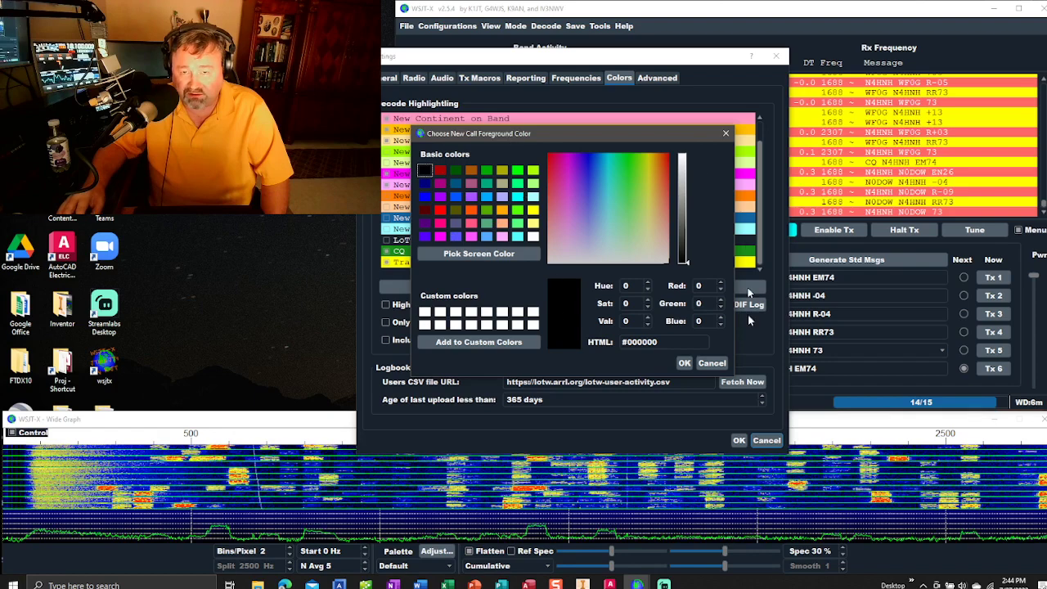
{"action": "left_click", "coordinate": [711, 363]}
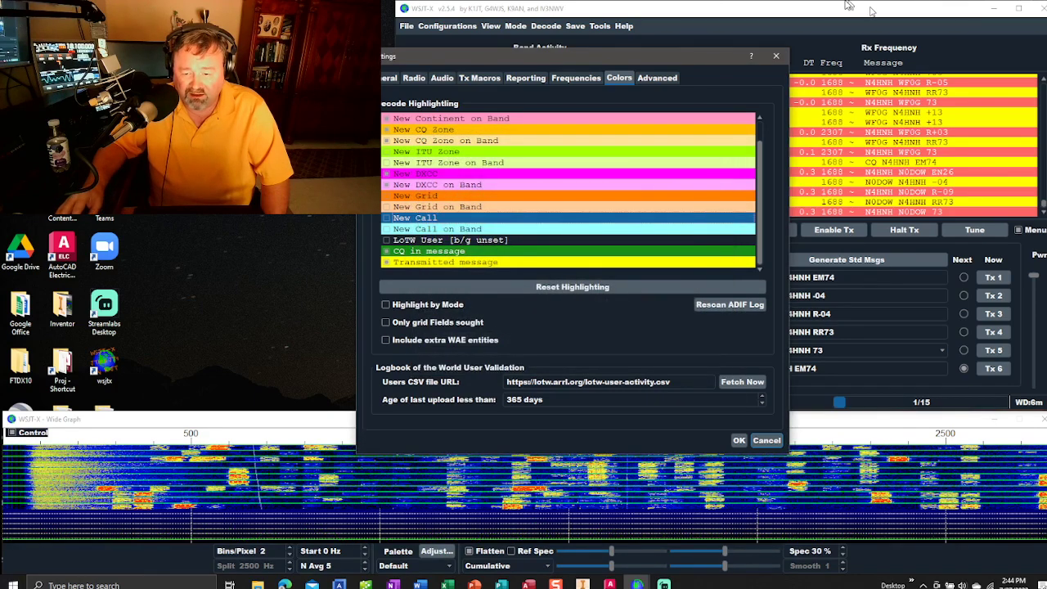
{"action": "left_click", "coordinate": [767, 440]}
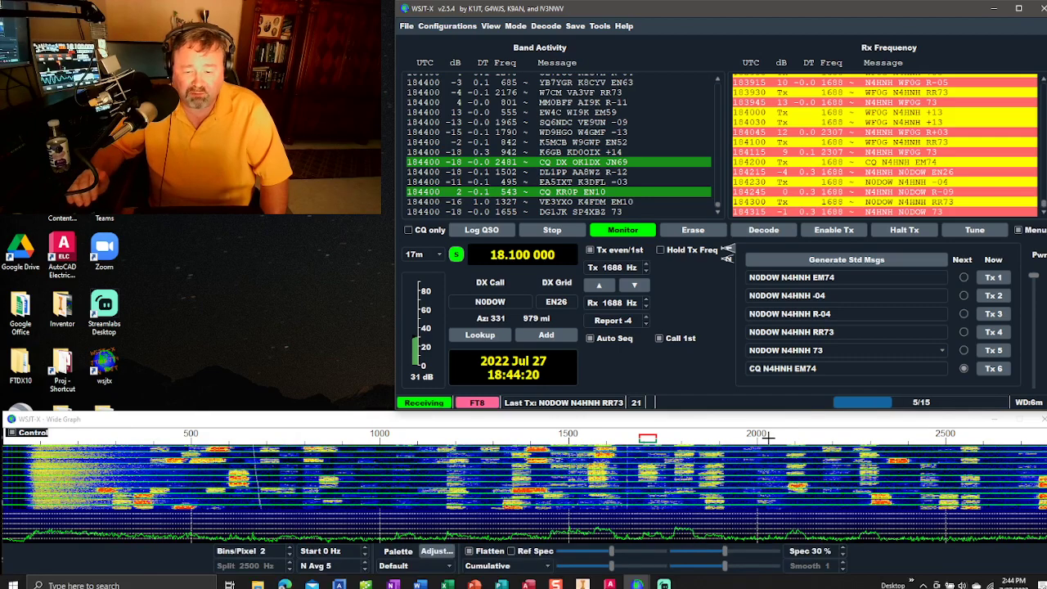